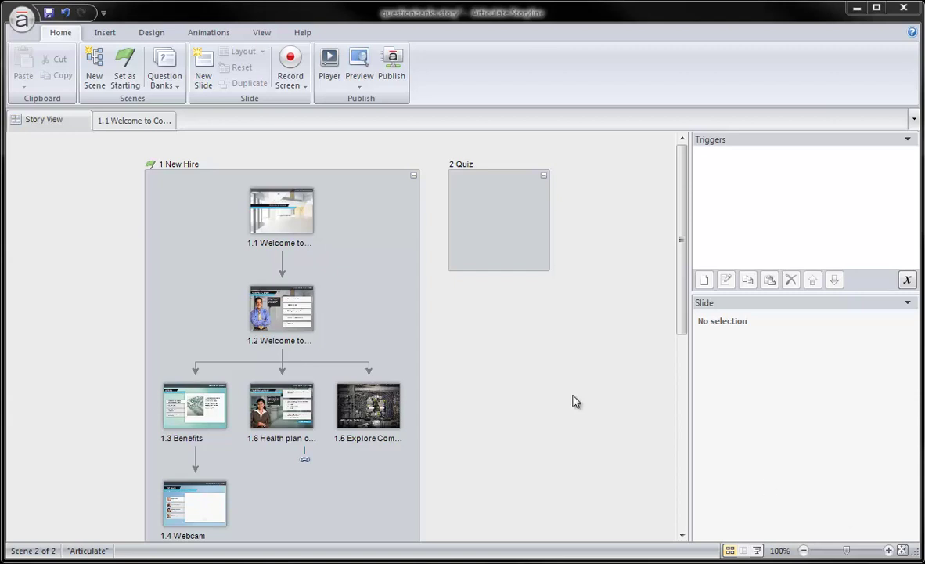
- Insert a draw-from-bank slide pulling all questions from Application Questions into the Quiz scene
left_click(170, 86)
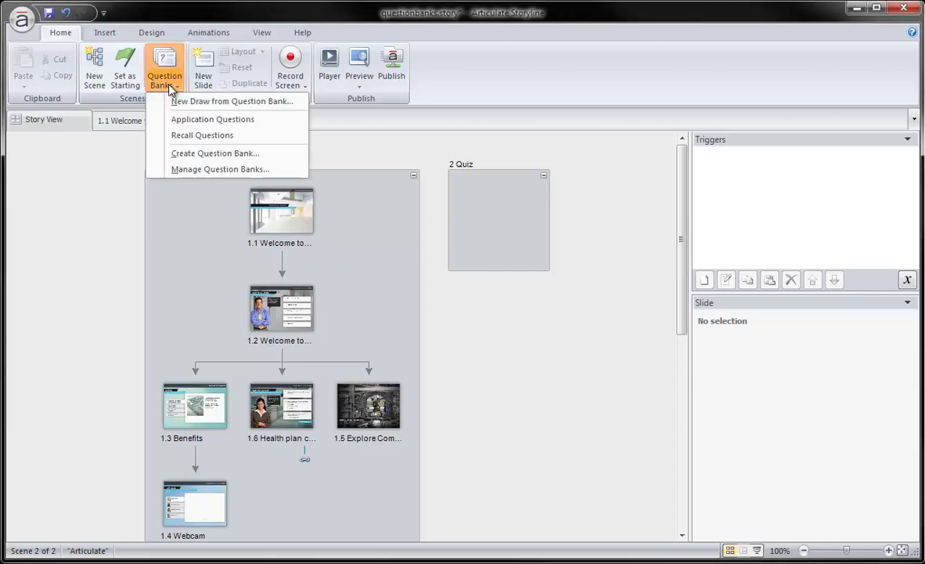
left_click(190, 102)
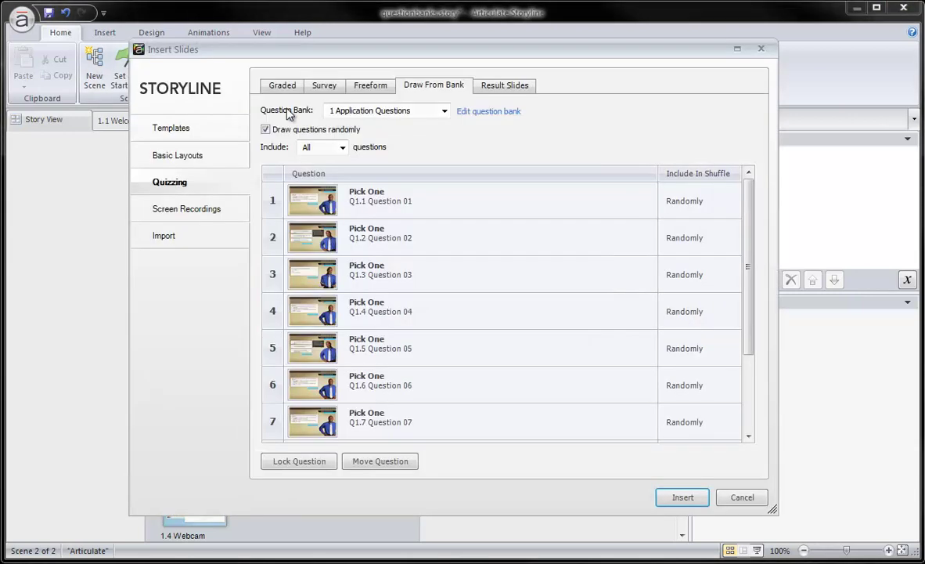
left_click(343, 148)
left_click(305, 192)
left_click(682, 498)
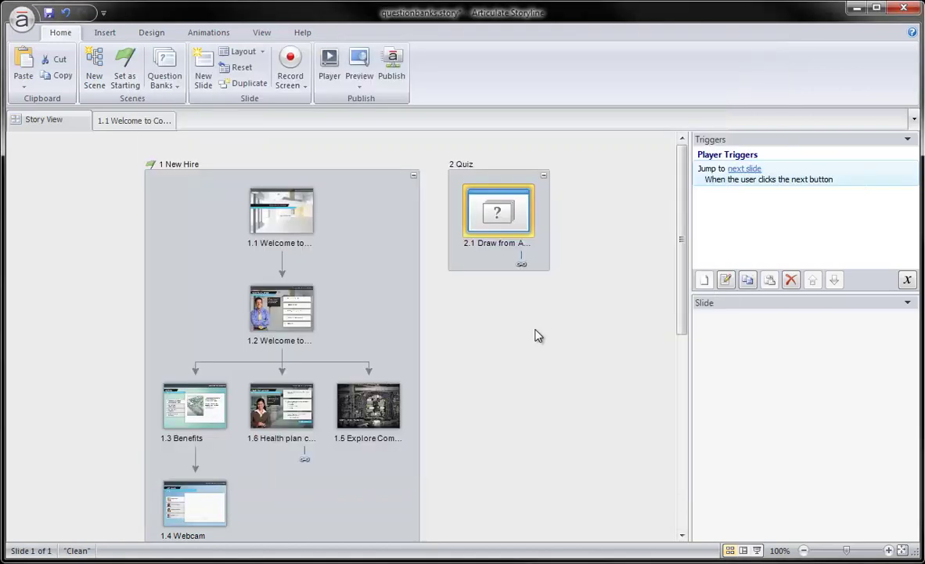
- Insert a second draw-from-bank slide pulling 5 questions from Recall Questions
left_click(172, 86)
left_click(193, 102)
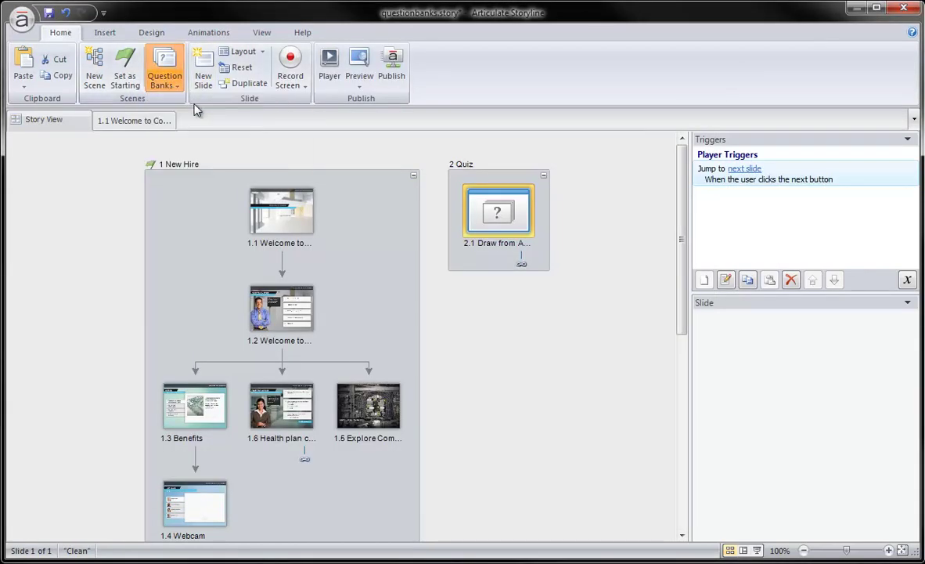
left_click(407, 110)
left_click(403, 130)
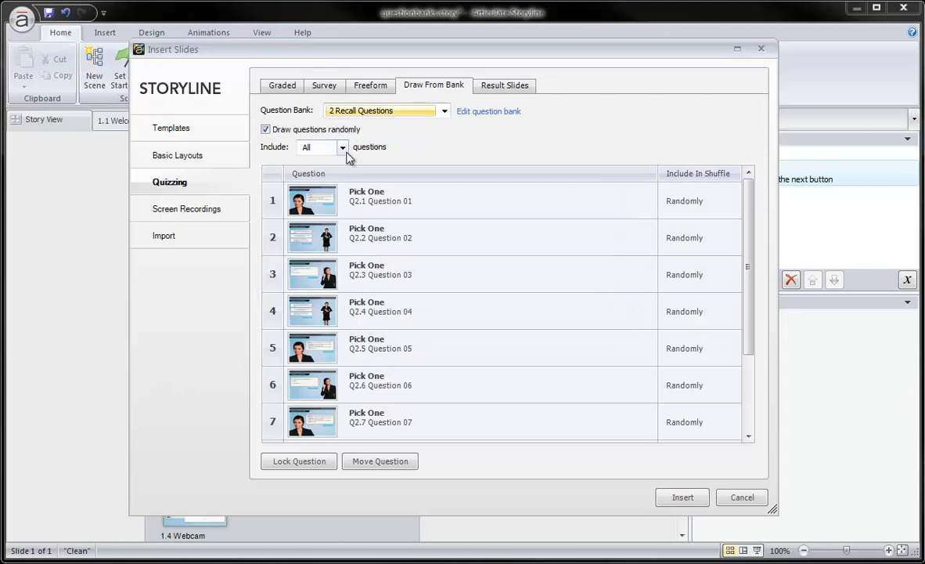
left_click(344, 149)
left_click(305, 222)
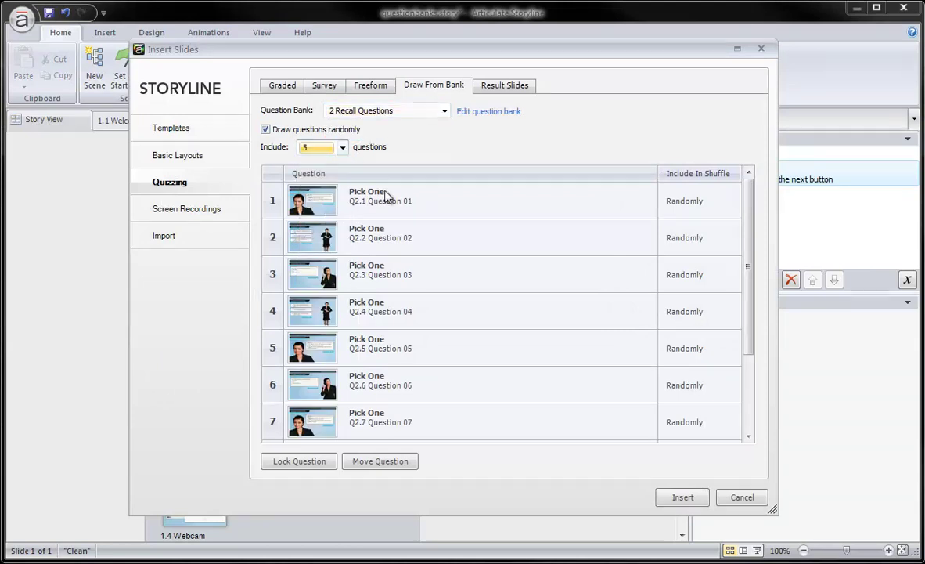
left_click(682, 498)
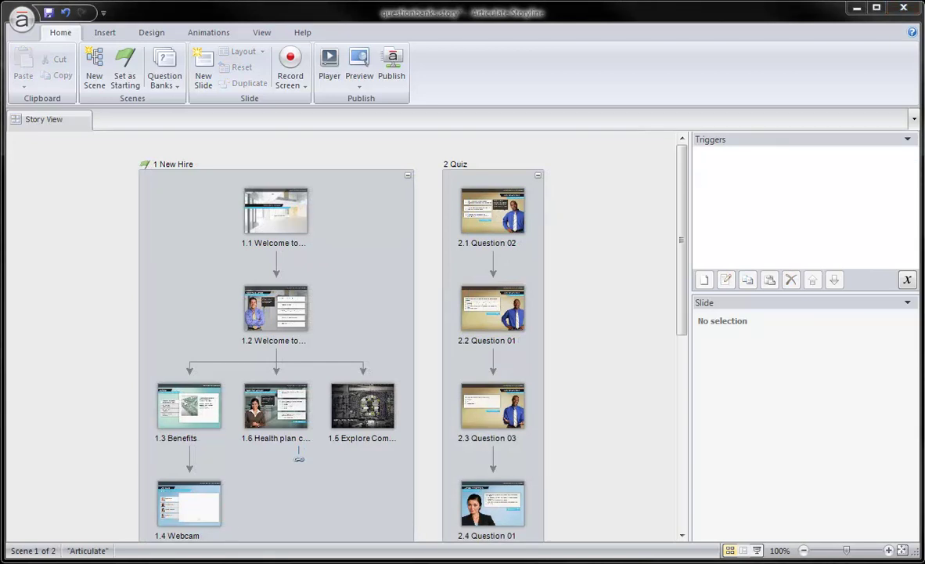
- Open the Home ribbon's Question Banks dropdown in the original project's Story View
left_click(163, 78)
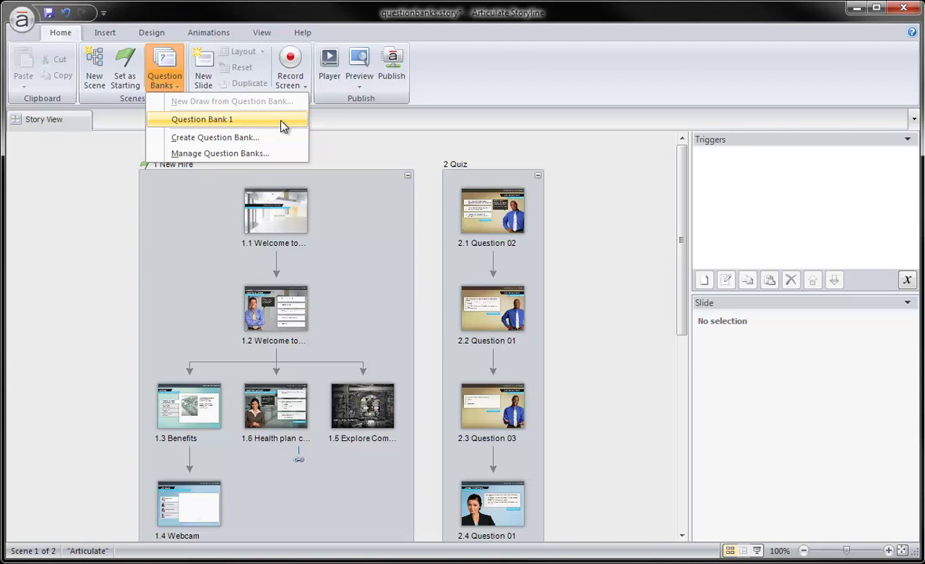
- Create a new question bank named 'Application Questions'
left_click(223, 138)
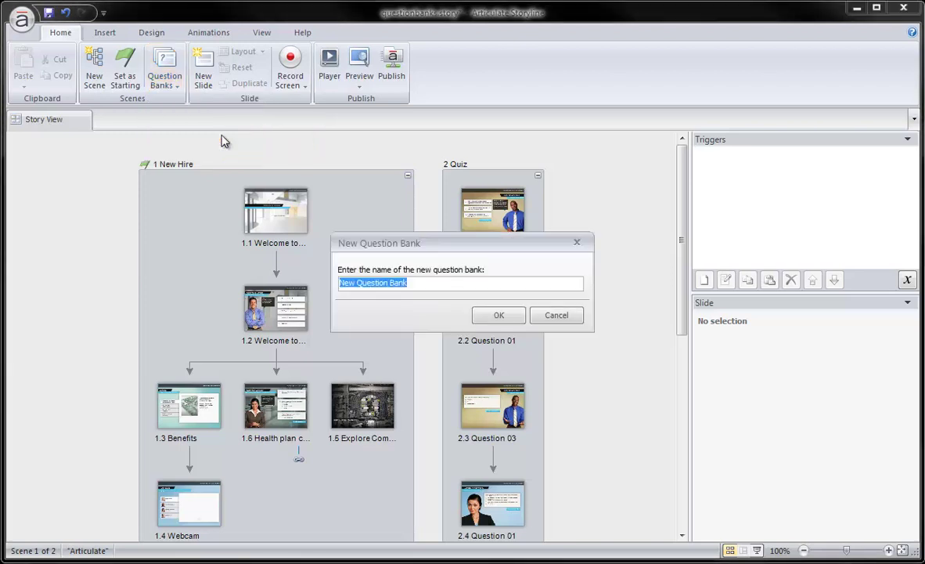
left_click(419, 282)
left_click_drag(418, 282, 345, 281)
type("Application")
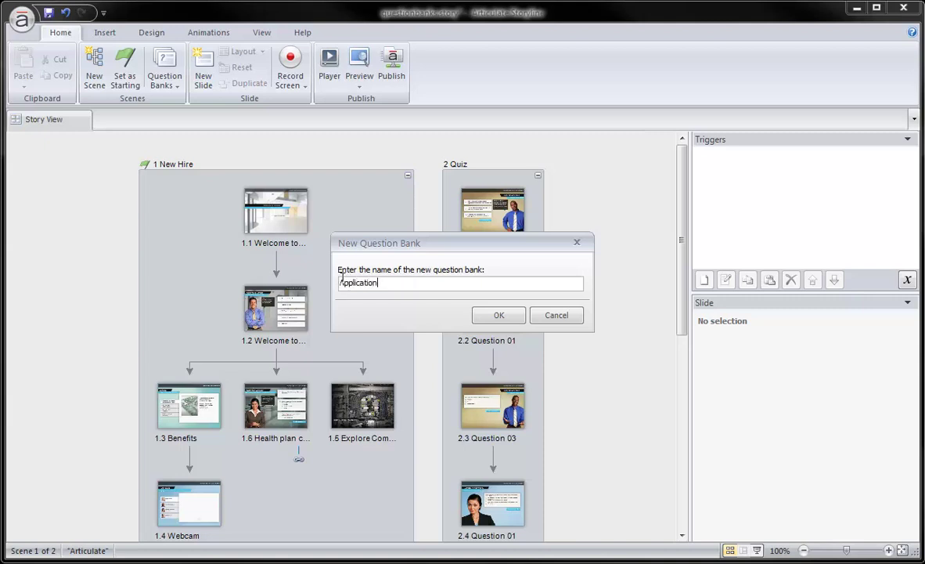
type(" Questions")
left_click(498, 316)
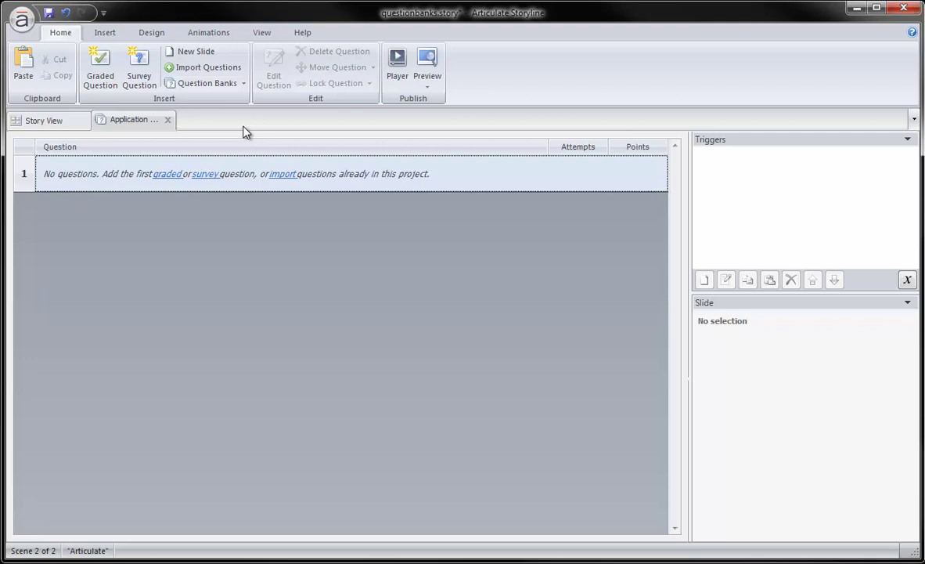
- Open Question Bank 1 for editing, glancing at the bank manager without changes
left_click(233, 83)
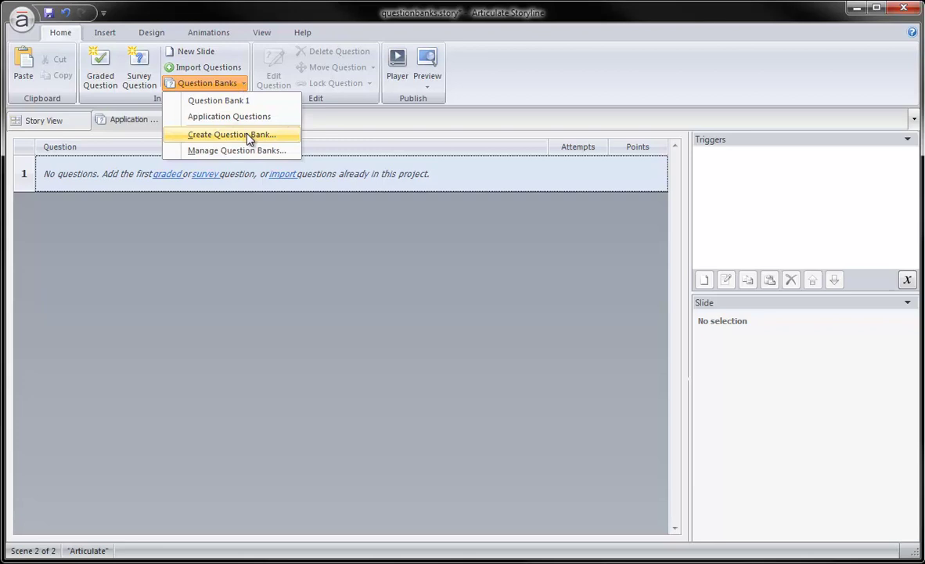
left_click(220, 101)
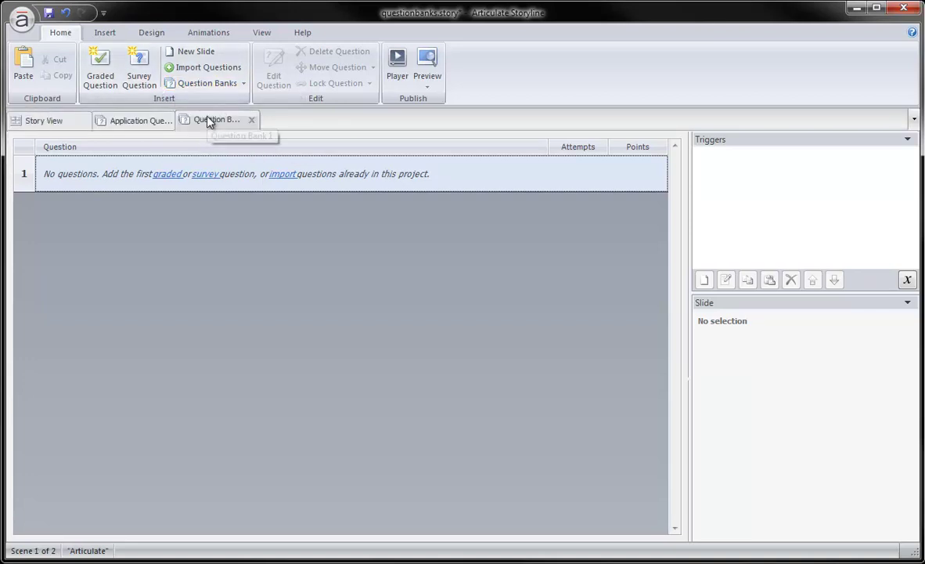
left_click(237, 83)
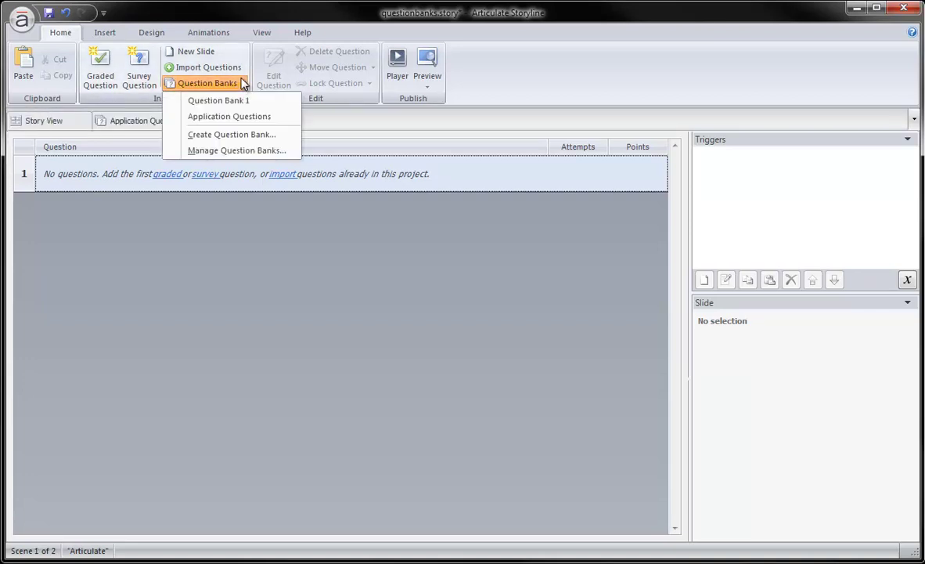
left_click(223, 151)
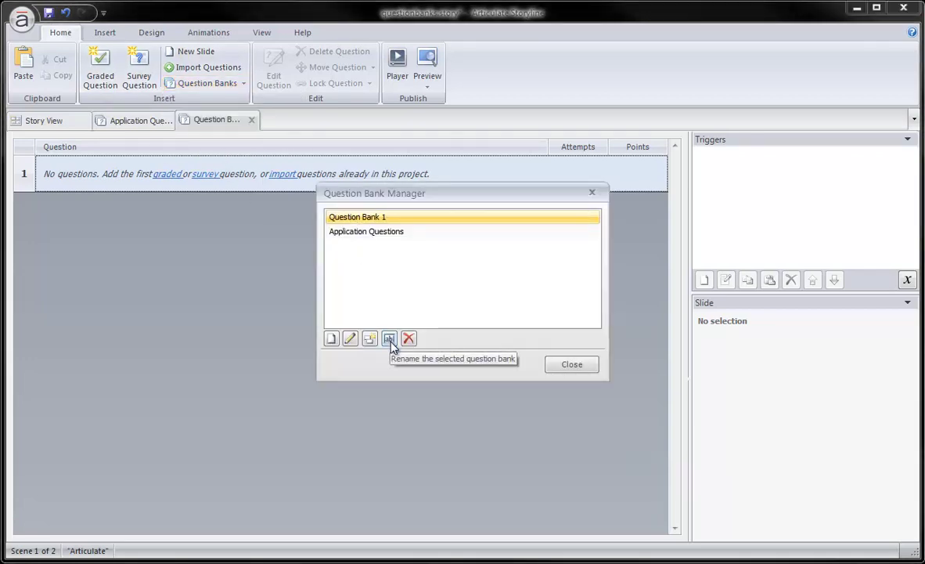
left_click(571, 366)
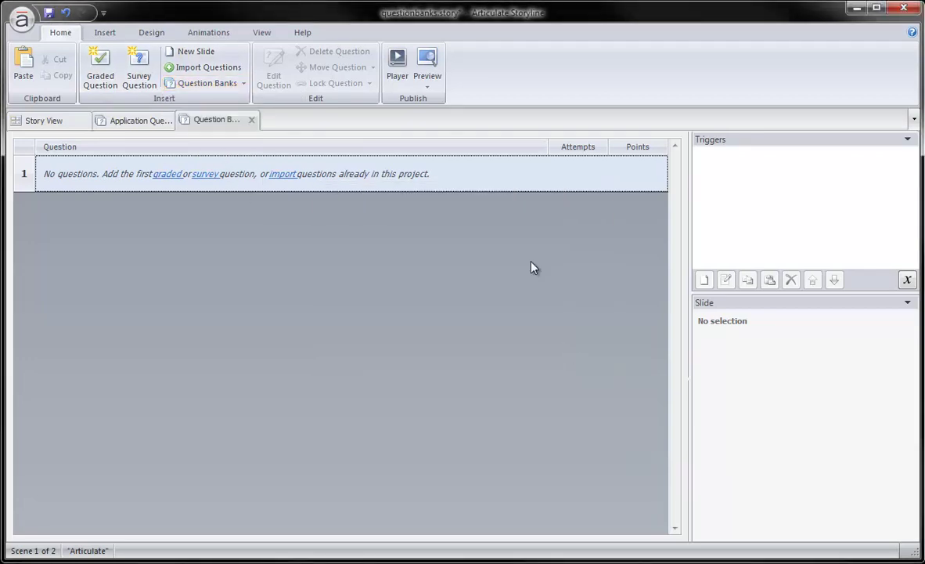
- Rename Question Bank 1 to 'Recall Questions' and return to the Application Questions bank
double_click(220, 121)
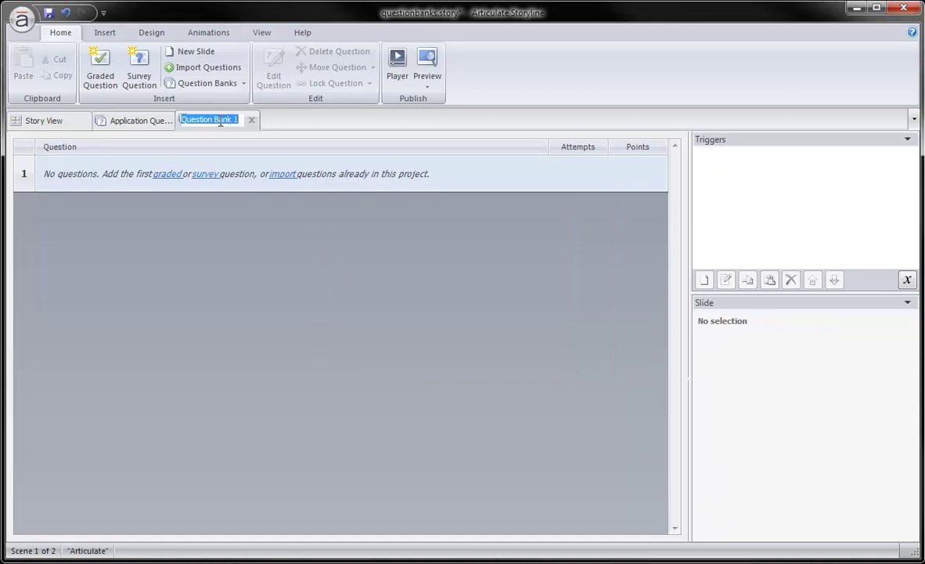
type("Recall Questions")
key("Return")
left_click(132, 120)
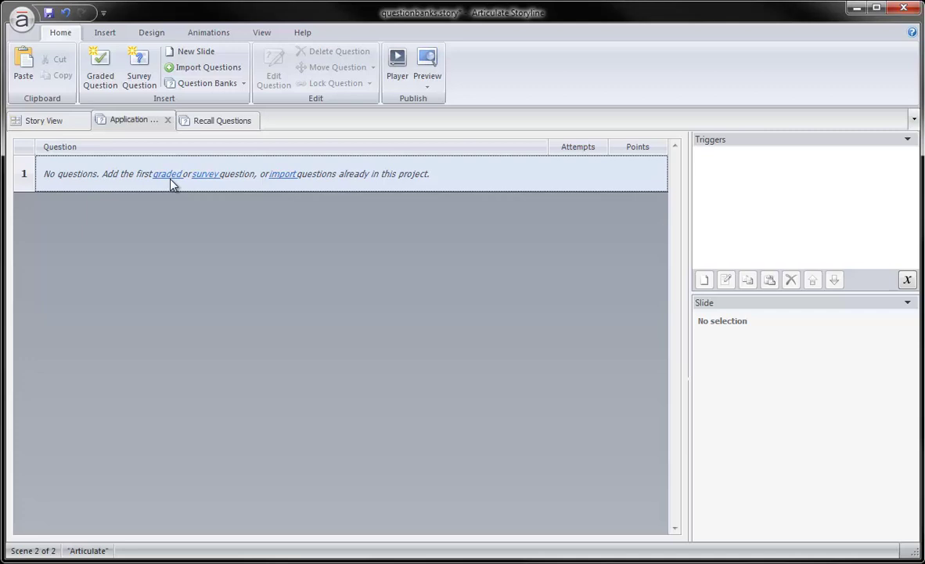
- Move Quiz slides 2.1–2.3 into the Application Questions bank instead of copying them
left_click(55, 122)
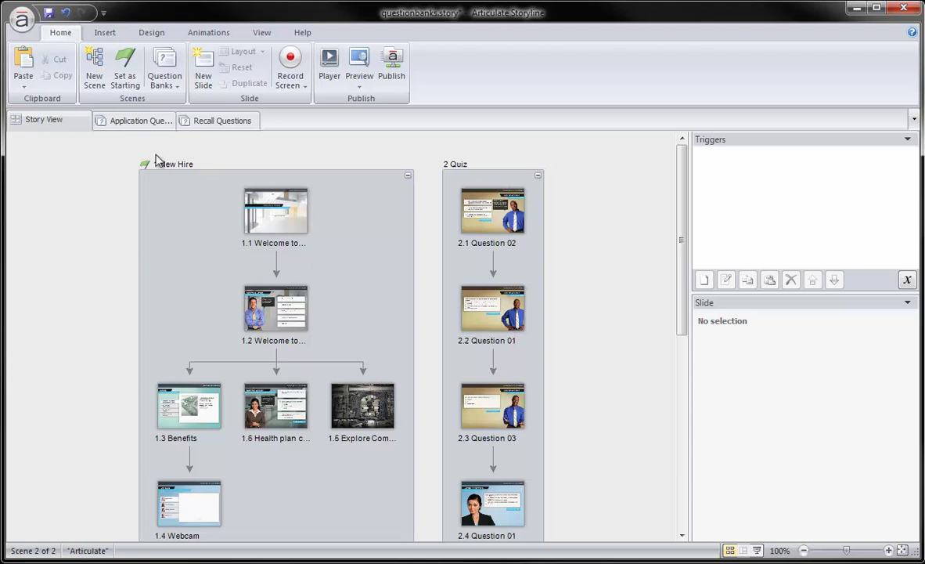
left_click(130, 122)
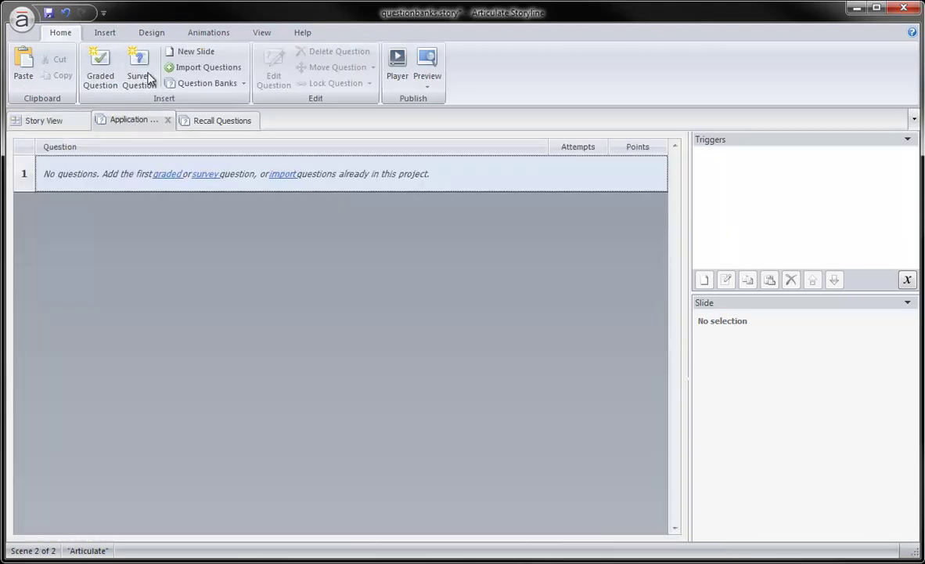
left_click(188, 69)
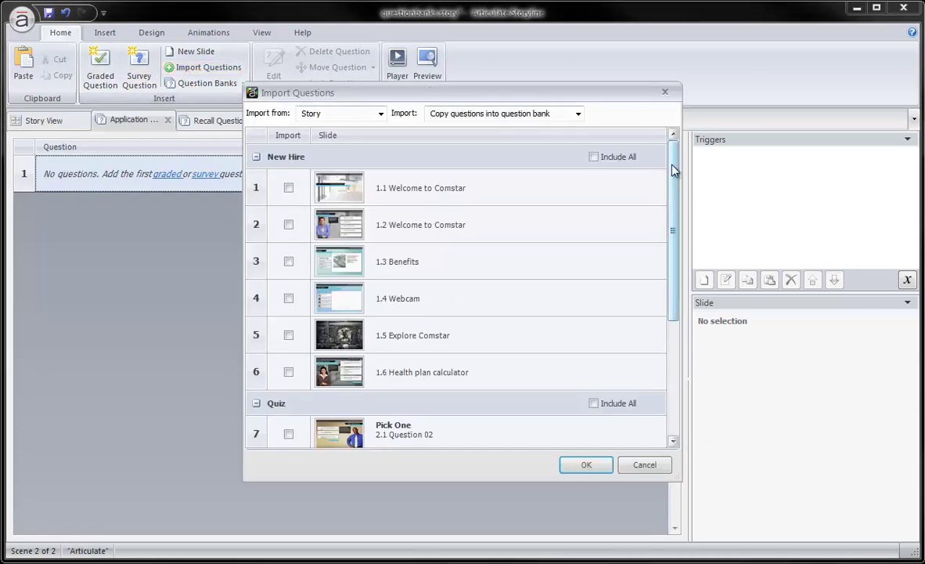
left_click_drag(673, 170, 678, 281)
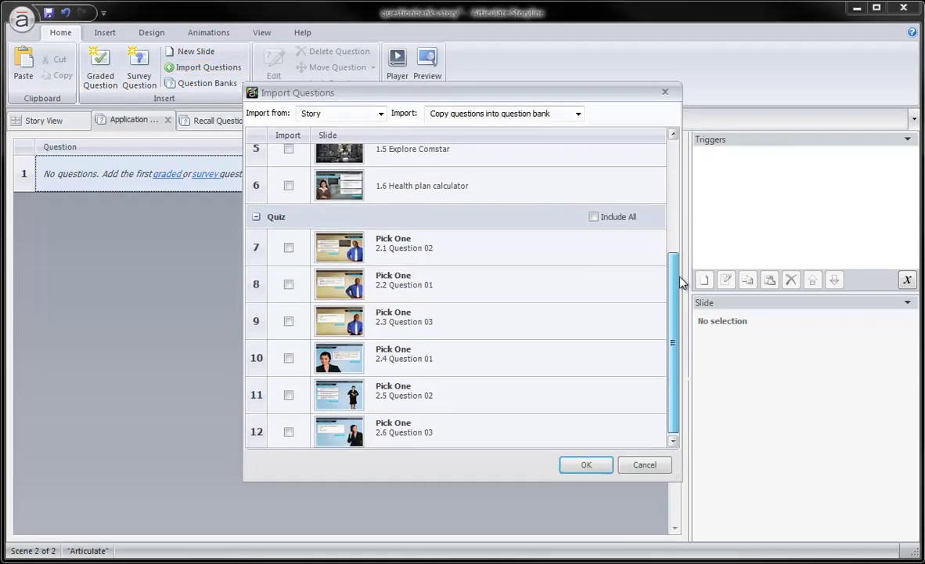
left_click(288, 244)
left_click(288, 280)
left_click(288, 317)
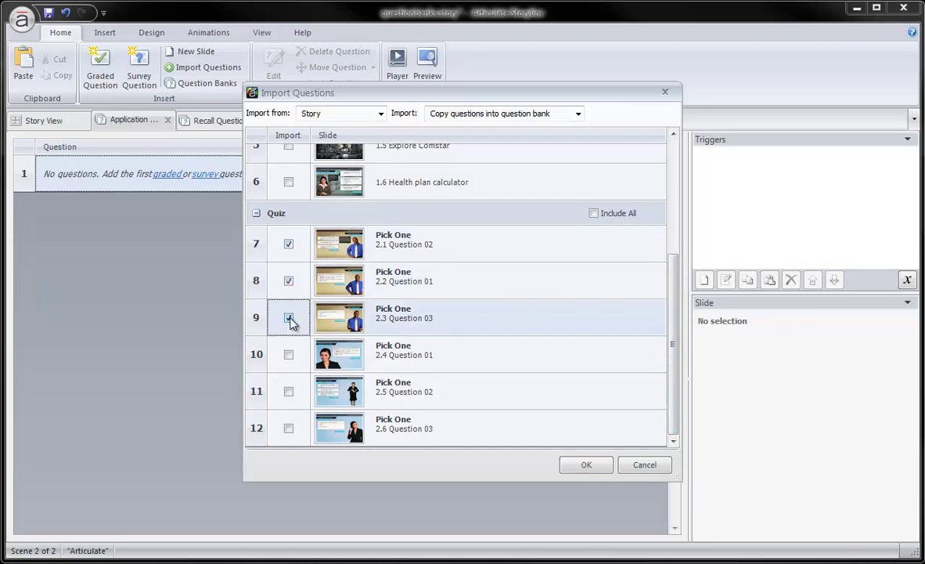
left_click(580, 115)
left_click(501, 135)
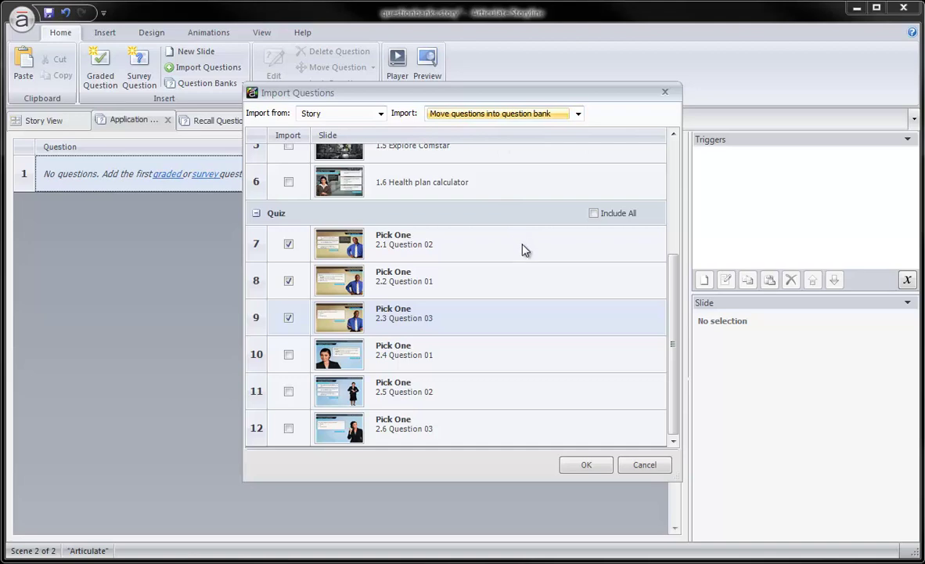
left_click(594, 467)
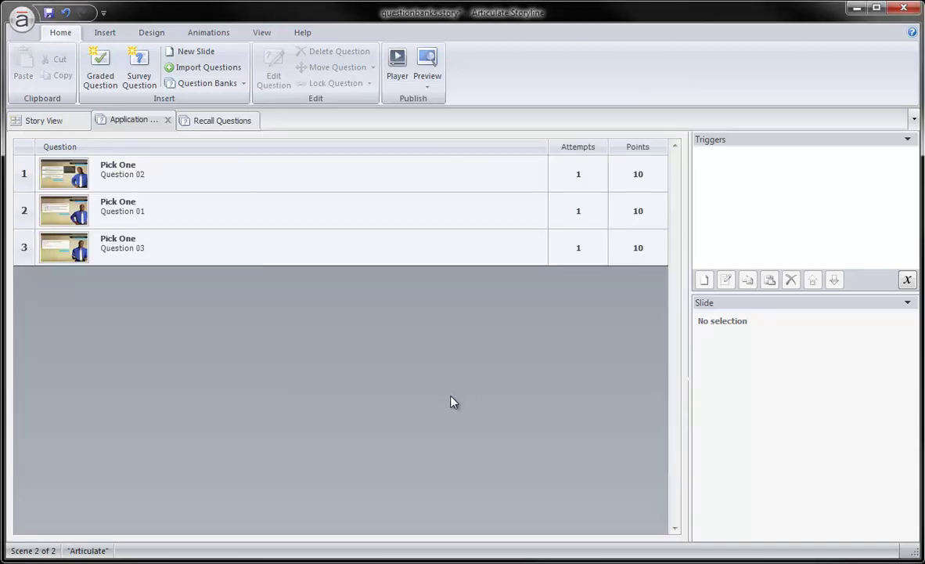
- Move the remaining three Quiz slides 2.1–2.3 into the Recall Questions bank
left_click(58, 121)
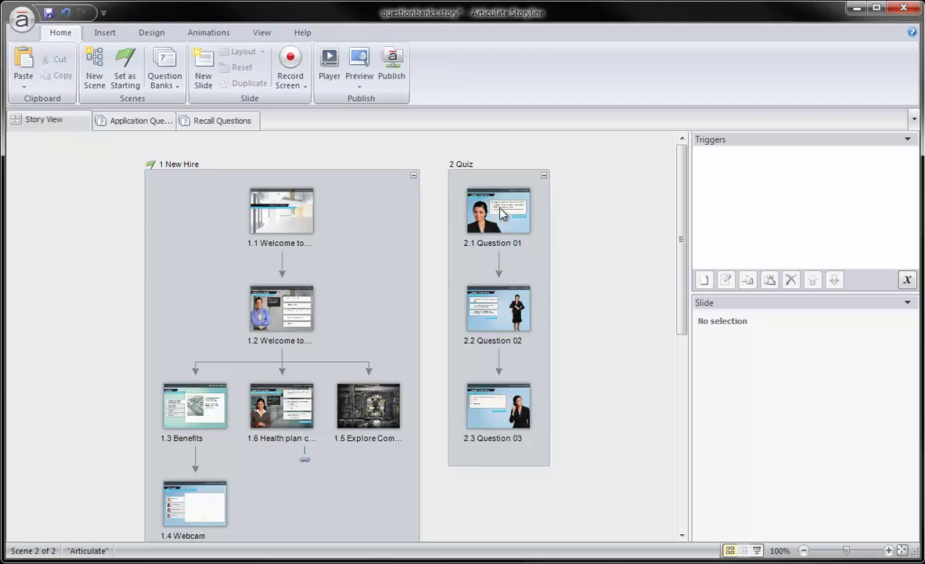
left_click(220, 123)
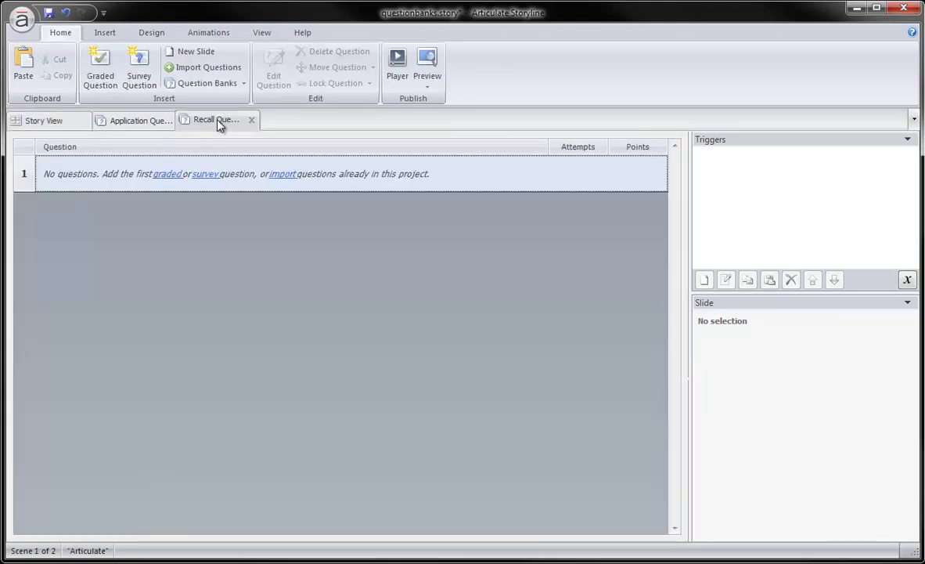
left_click(205, 67)
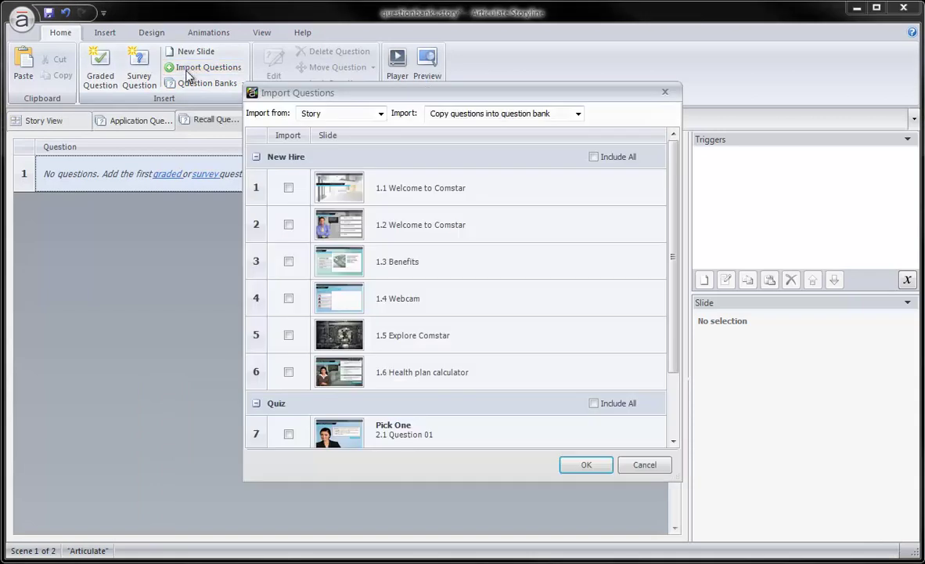
scroll(673, 270, "down", 2)
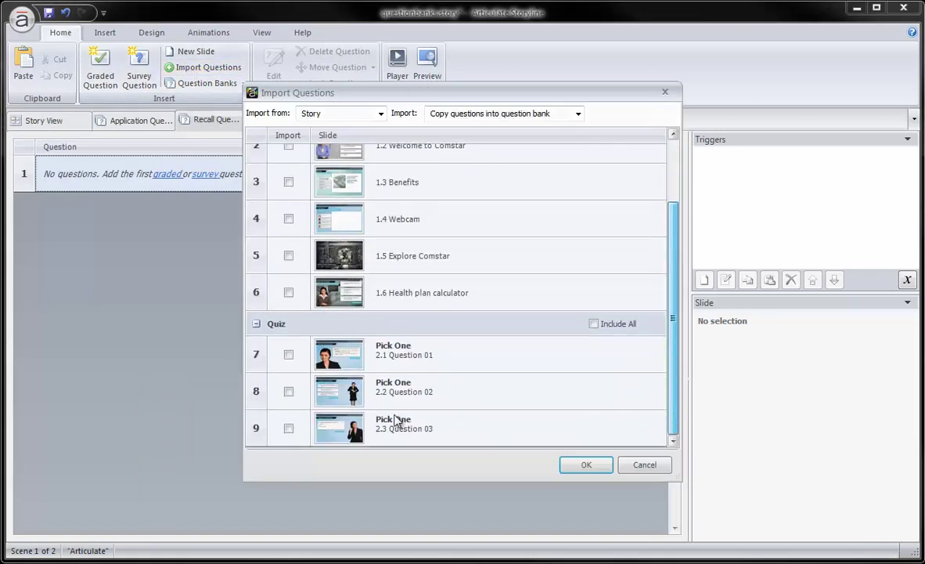
left_click(288, 428)
left_click(289, 391)
left_click(289, 354)
left_click(536, 114)
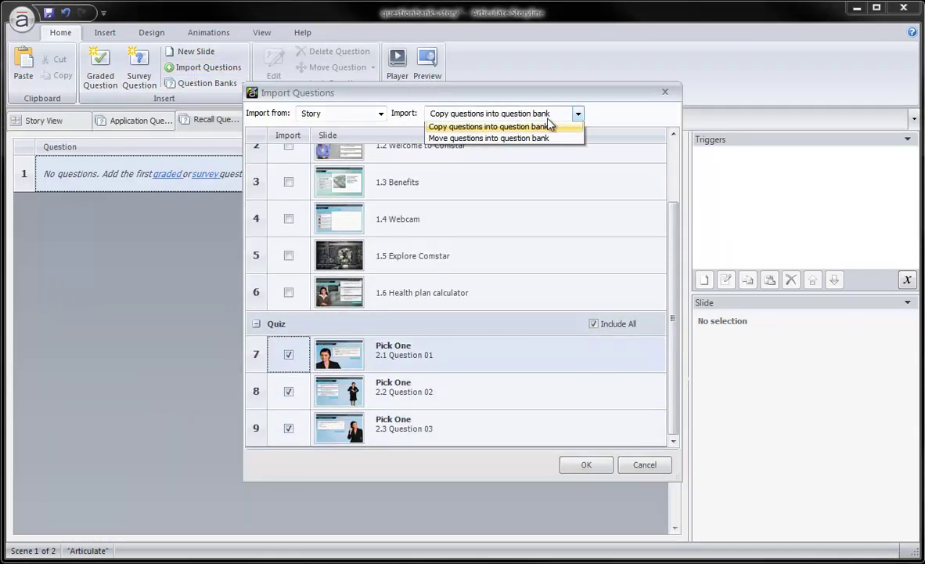
left_click(519, 141)
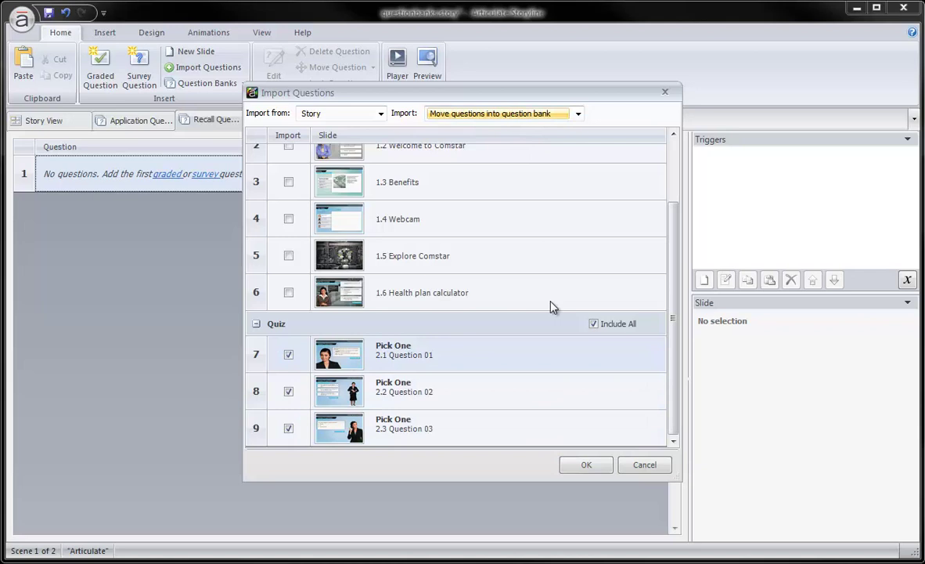
left_click(586, 466)
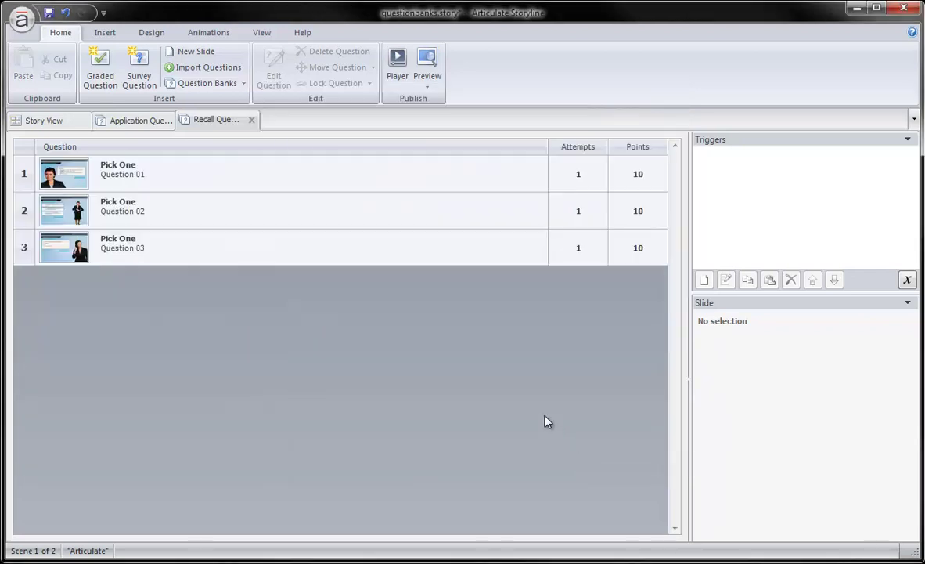
- Confirm the Quiz scene is empty and compare the Recall and Application Questions banks
left_click(53, 120)
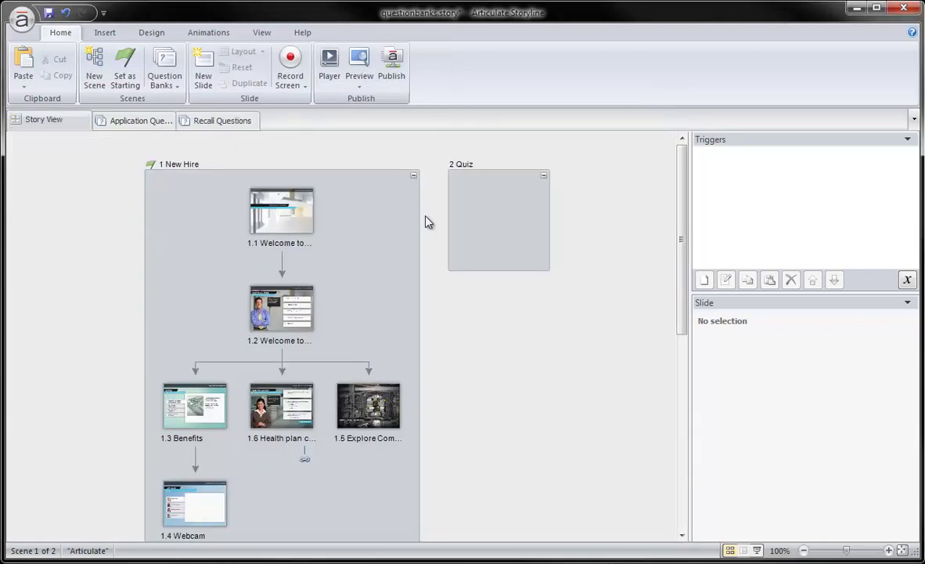
left_click(229, 120)
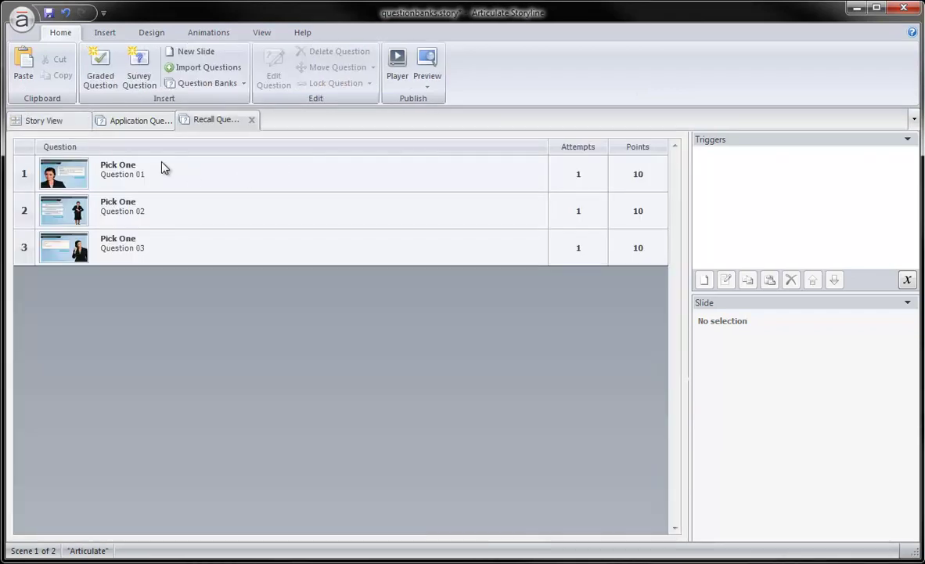
left_click(123, 121)
left_click(224, 120)
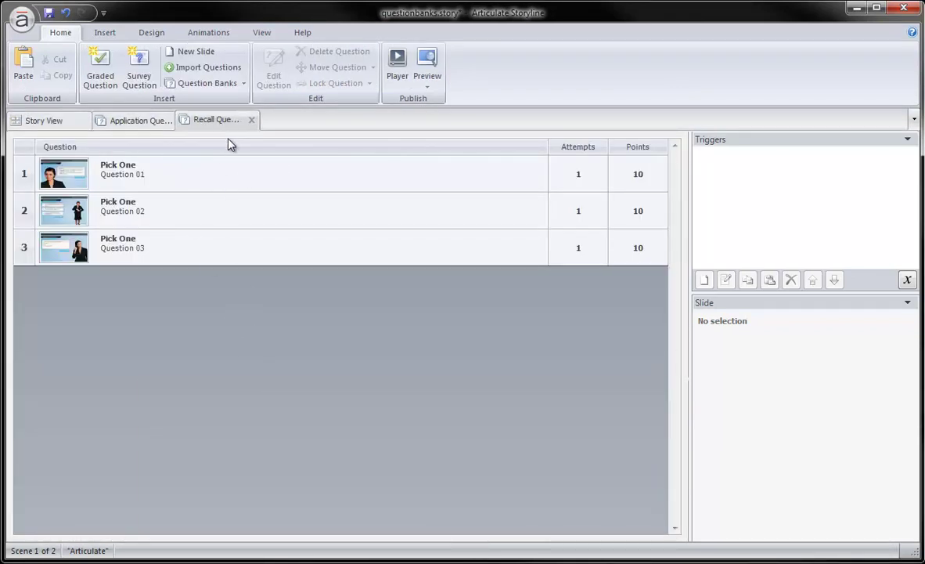